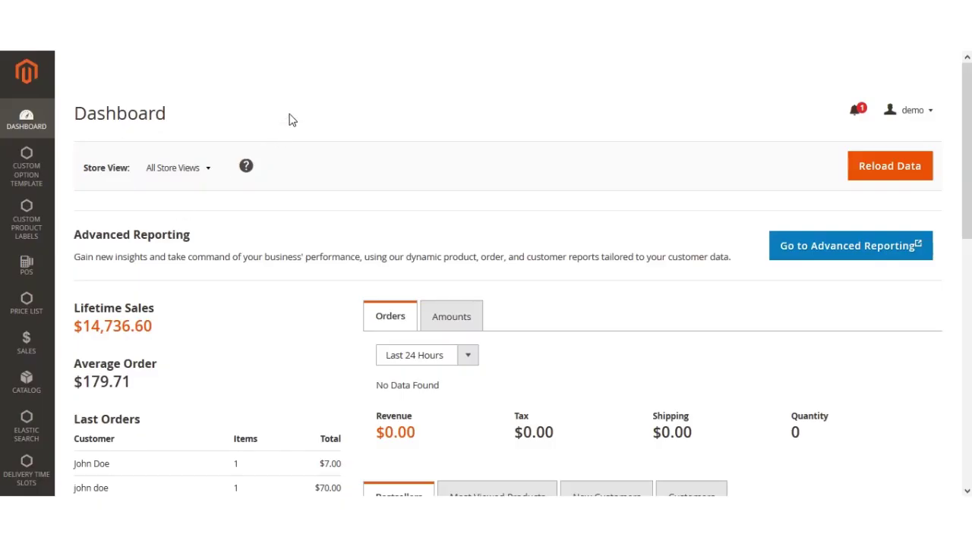
Open the Geolocation Currency Converter settings in the store configuration
left_click_drag(968, 178, 969, 340)
left_click(39, 435)
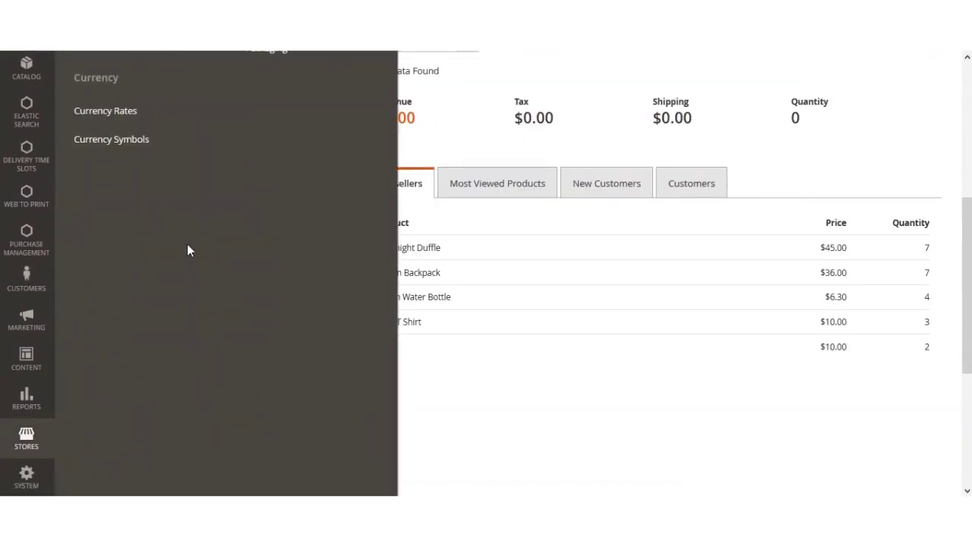
left_click(91, 136)
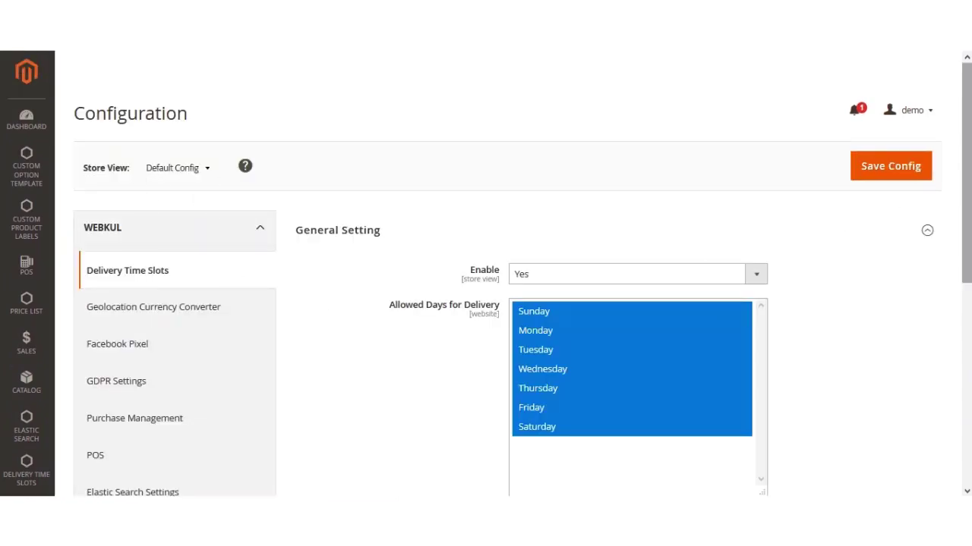
scroll(963, 190, "down", 1)
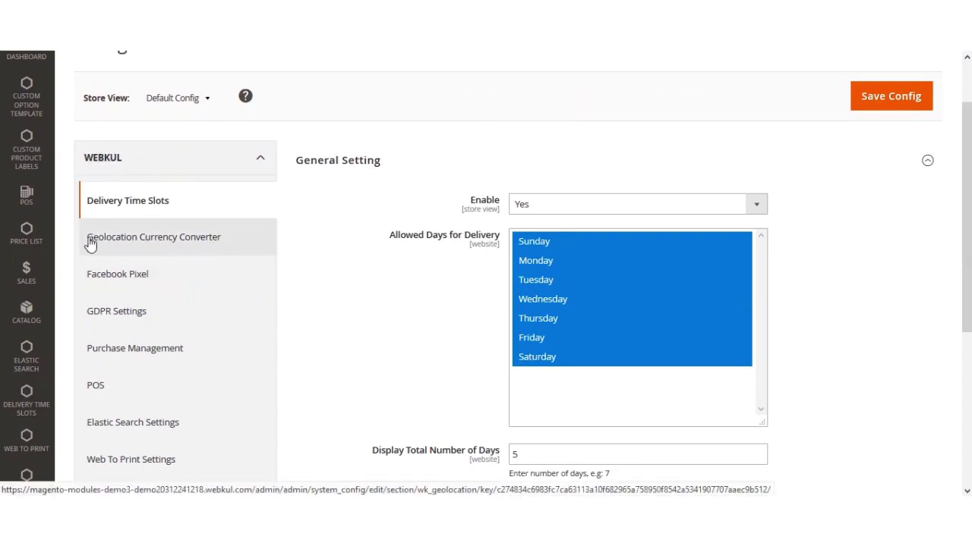
left_click(139, 251)
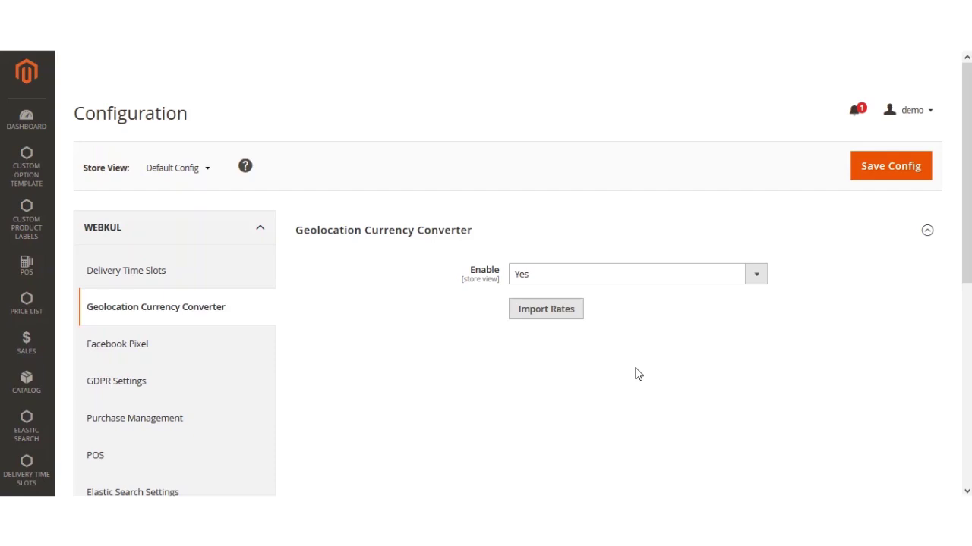
Import the currency rates for the Geolocation Currency Converter, dismiss the notice and save the configuration
left_click(578, 311)
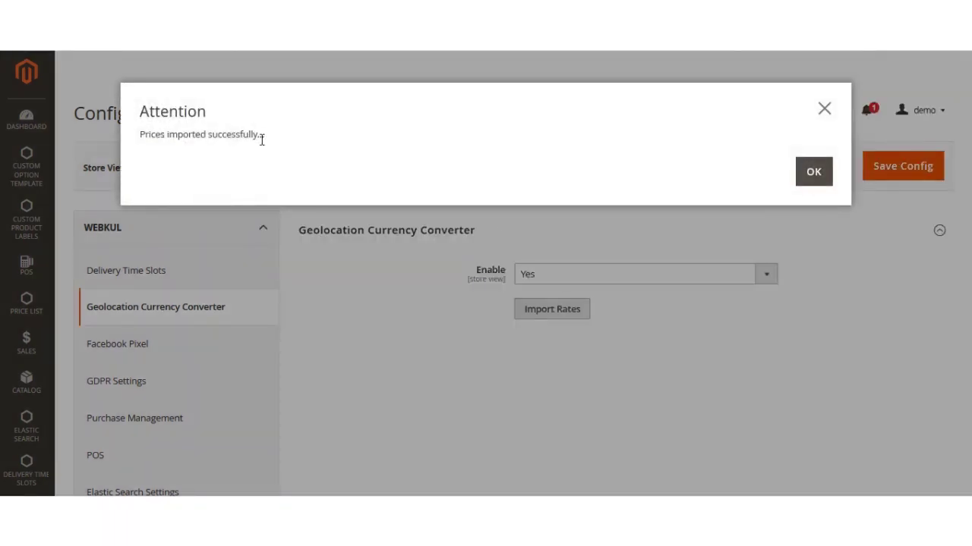
left_click_drag(144, 134, 265, 136)
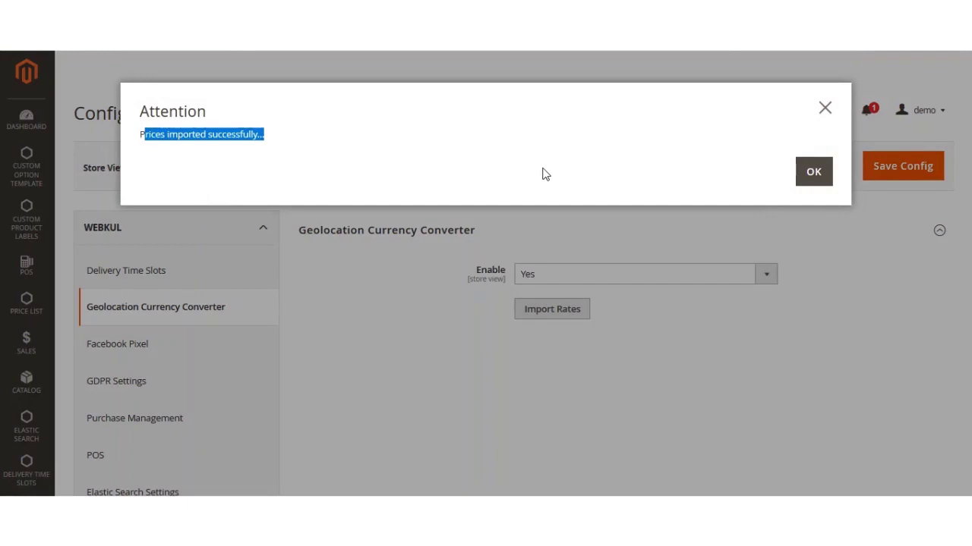
left_click(816, 178)
left_click(894, 168)
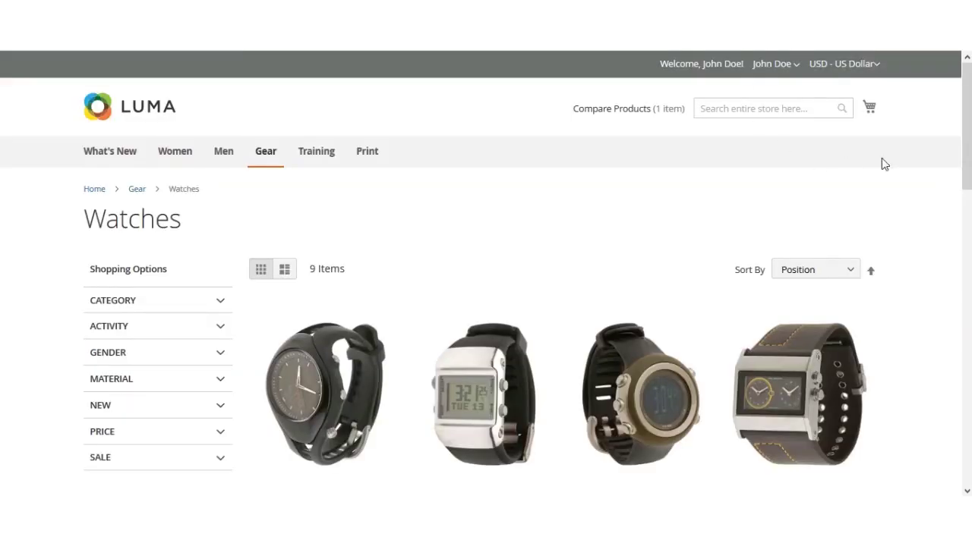
Switch to the storefront's Watches category, look over the converted regional prices and open the Endurance Watch in a new browser tab
scroll(965, 129, "down", 2)
scroll(524, 303, "down", 4)
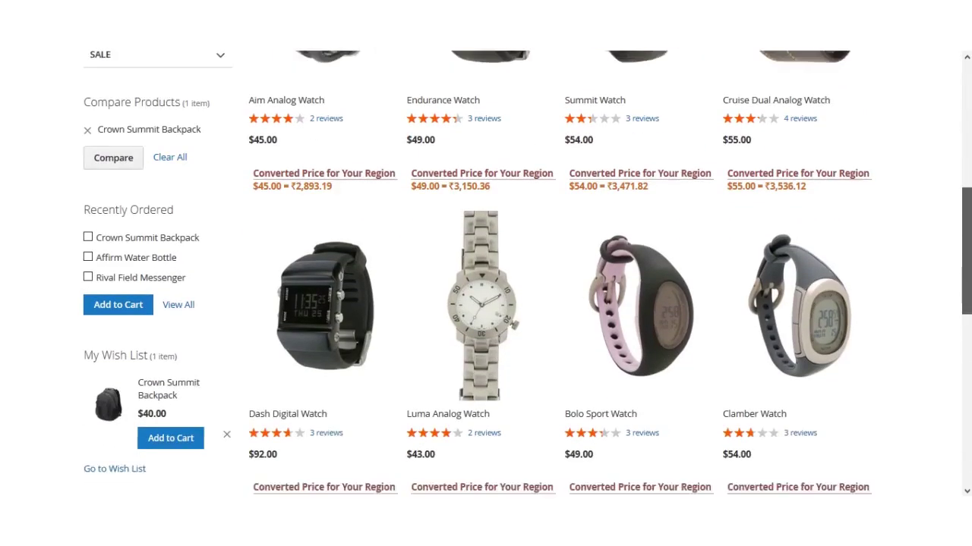
scroll(523, 303, "up", 5)
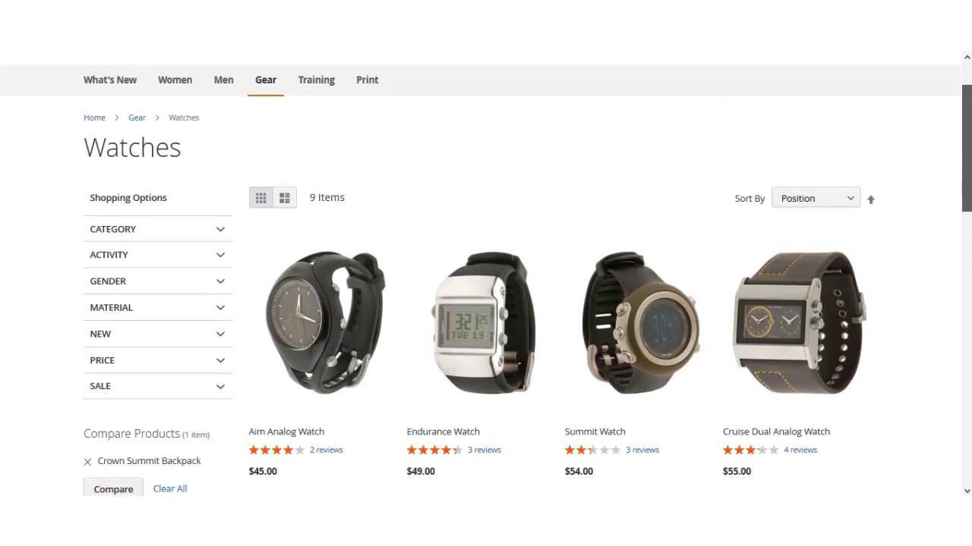
scroll(966, 122, "up", 1)
scroll(970, 114, "down", 4)
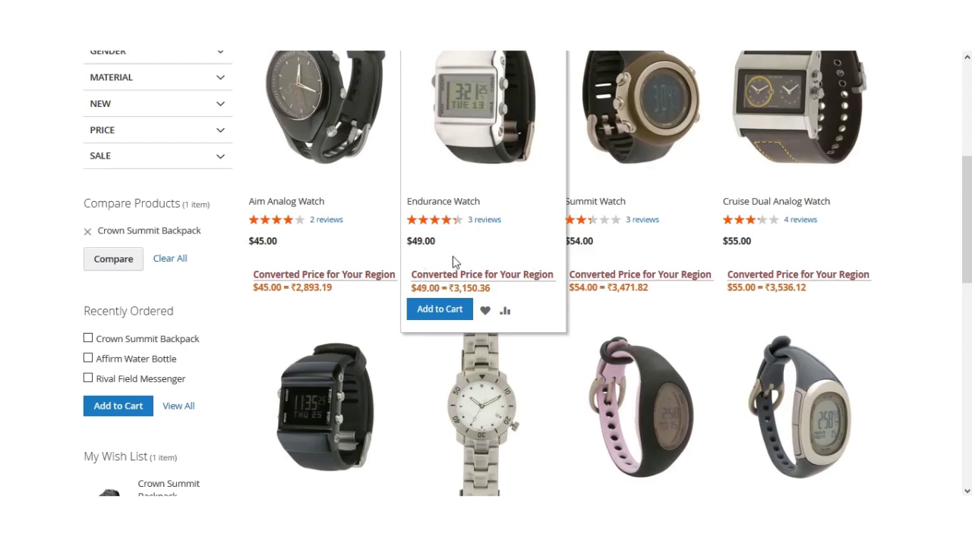
right_click(441, 144)
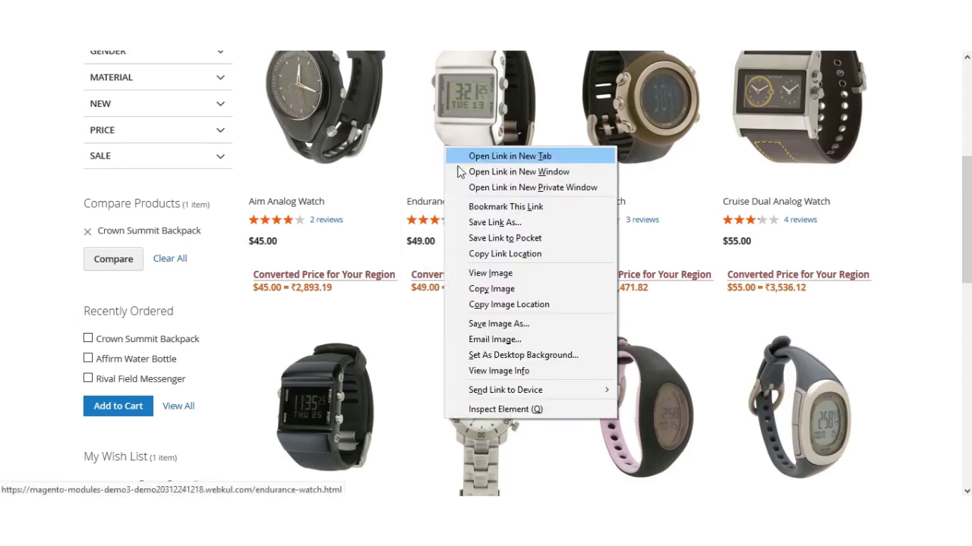
left_click(516, 159)
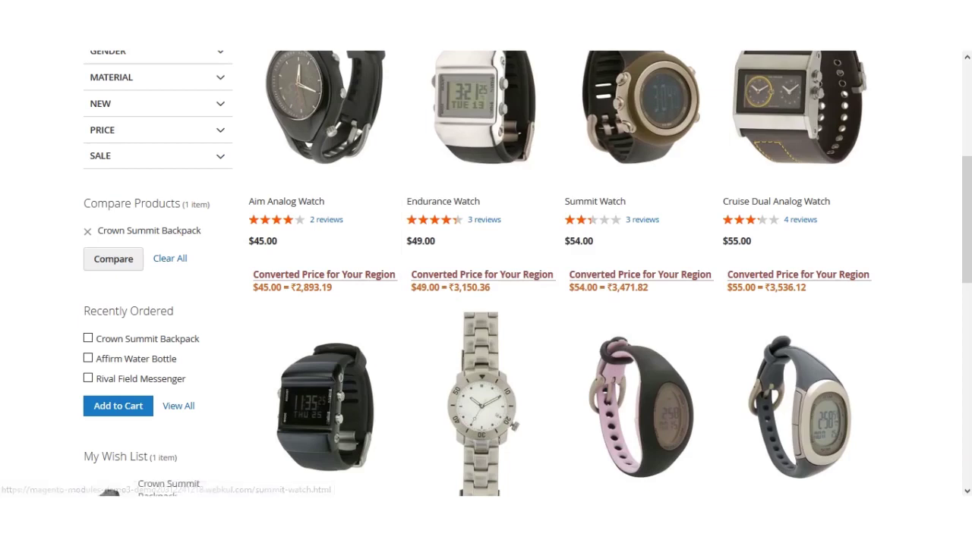
left_click(675, 209)
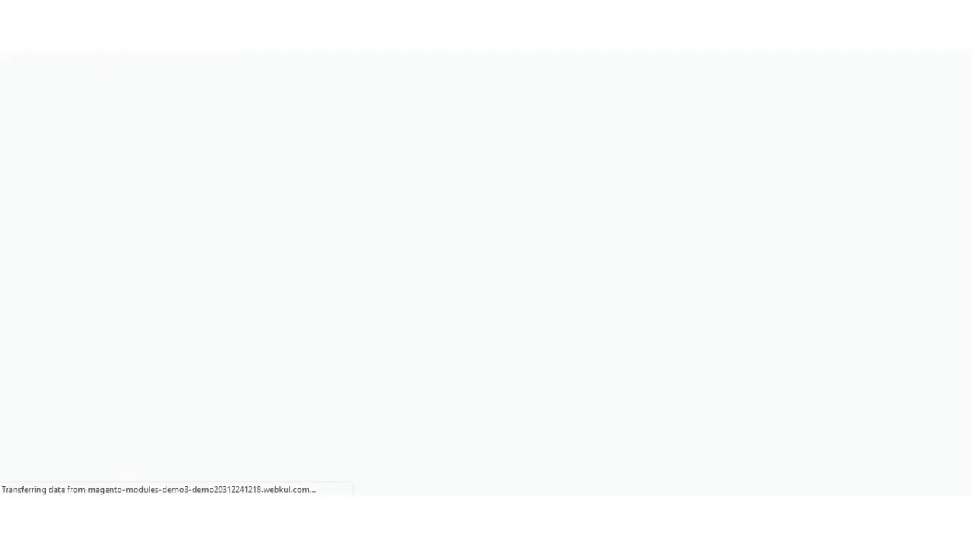
Add one Endurance Watch to the cart from its product page and open the full shopping cart
scroll(754, 225, "down", 2)
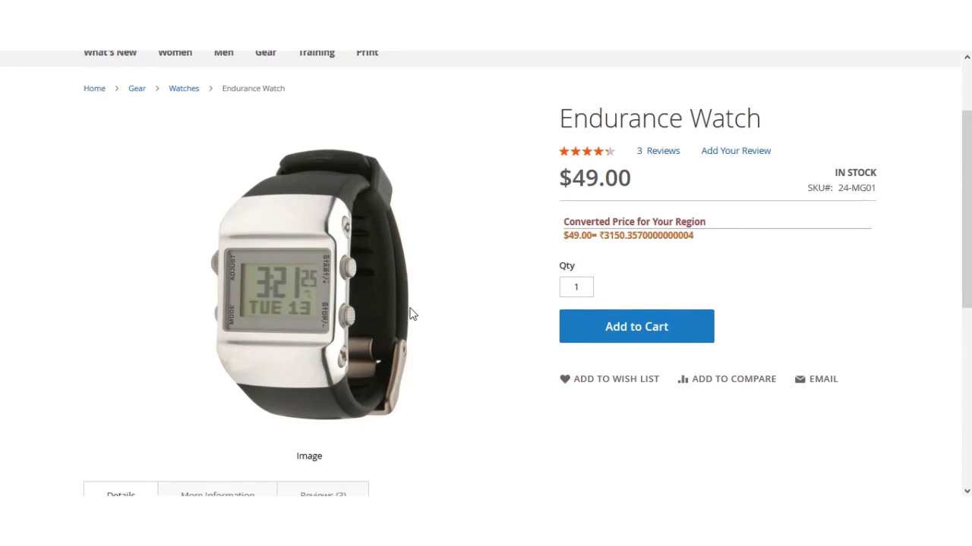
left_click_drag(967, 216, 969, 176)
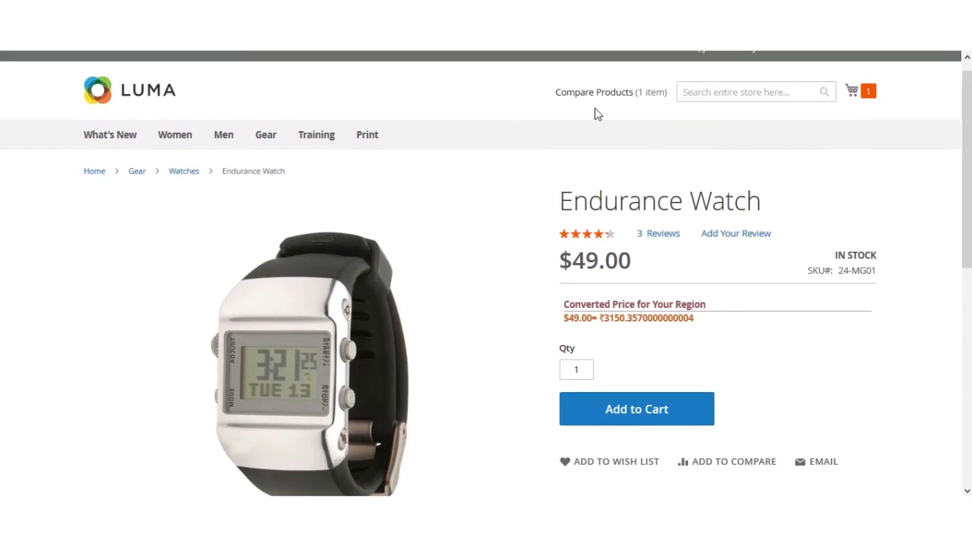
left_click(629, 413)
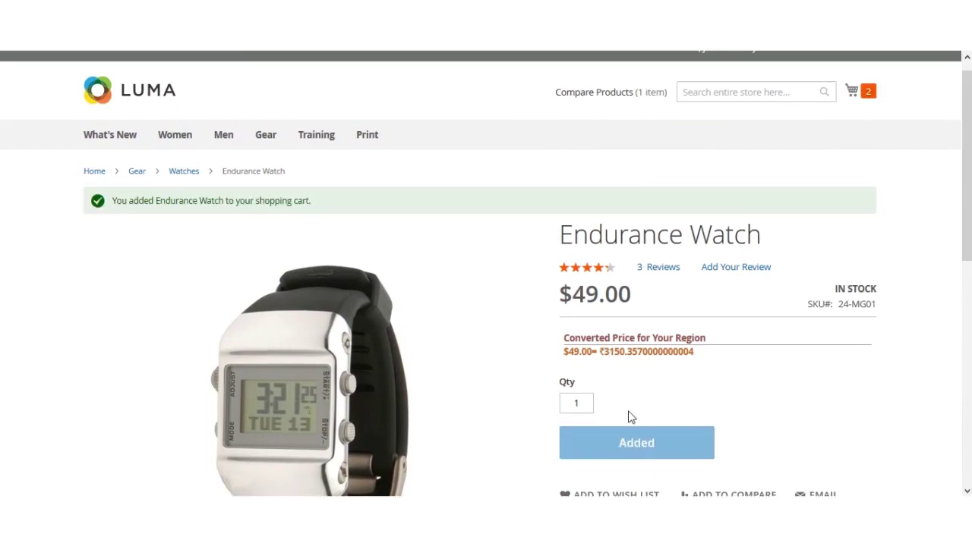
left_click(866, 94)
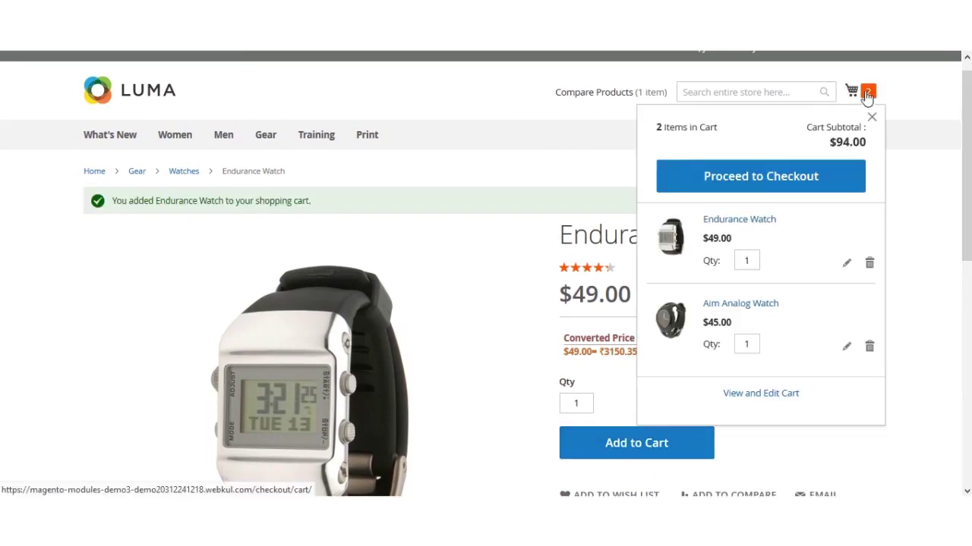
left_click(761, 394)
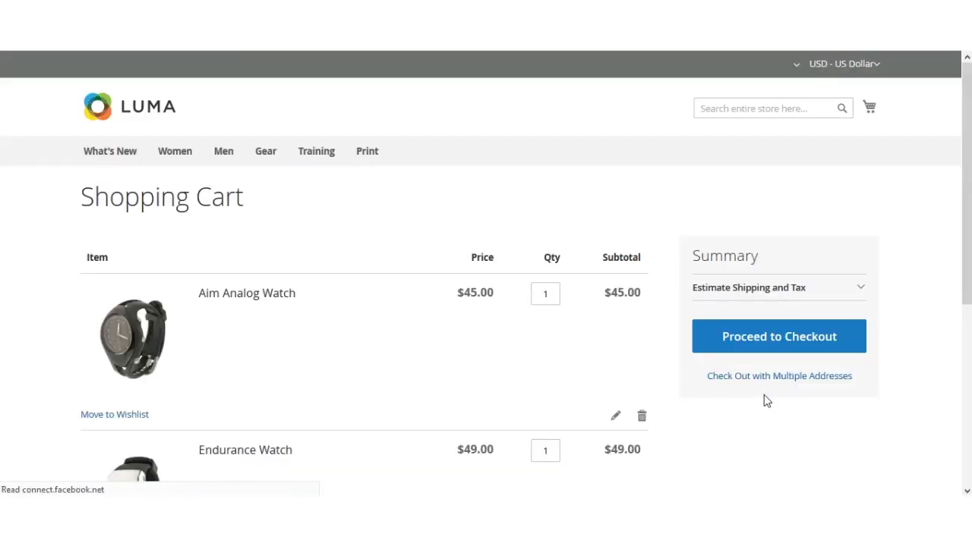
Examine the converted price for the region under the order total in the cart summary
scroll(970, 199, "down", 1)
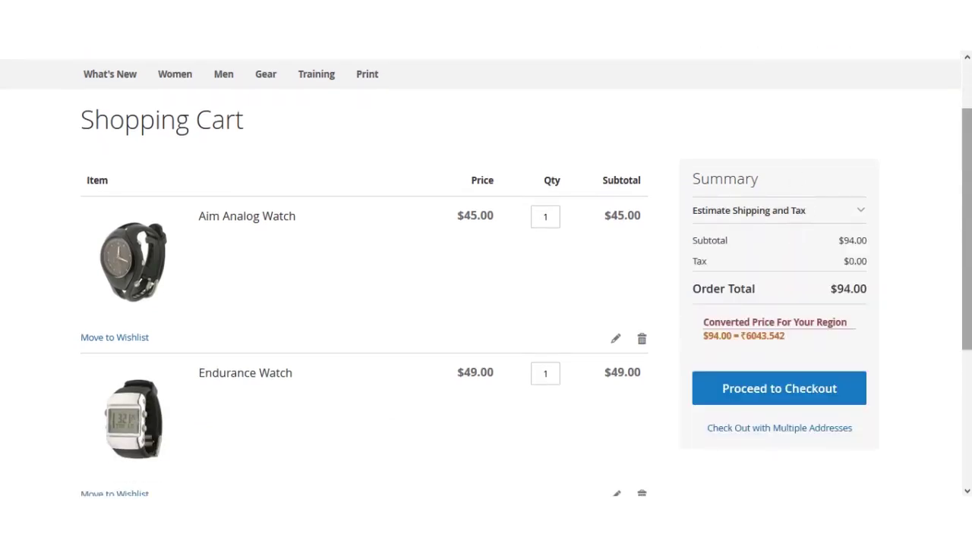
scroll(793, 233, "down", 1)
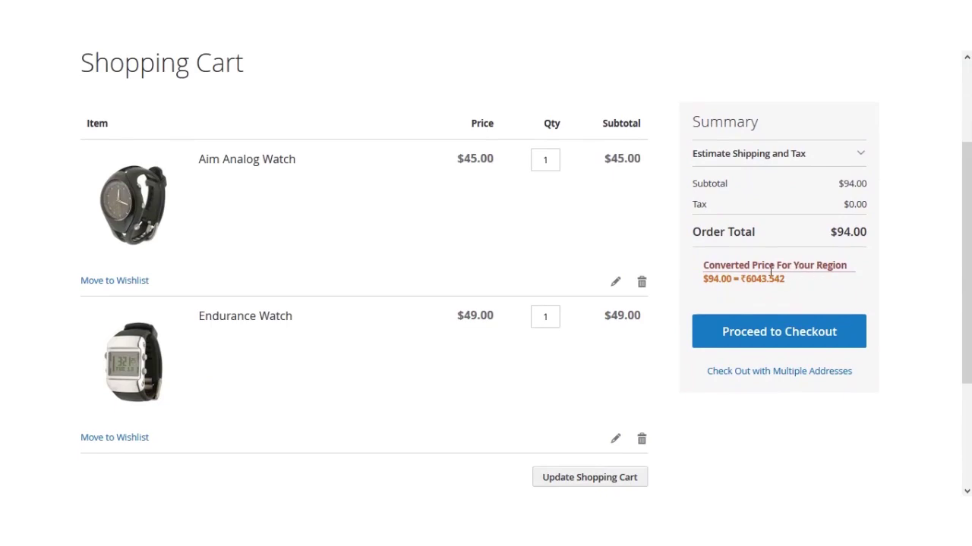
left_click_drag(772, 270, 846, 270)
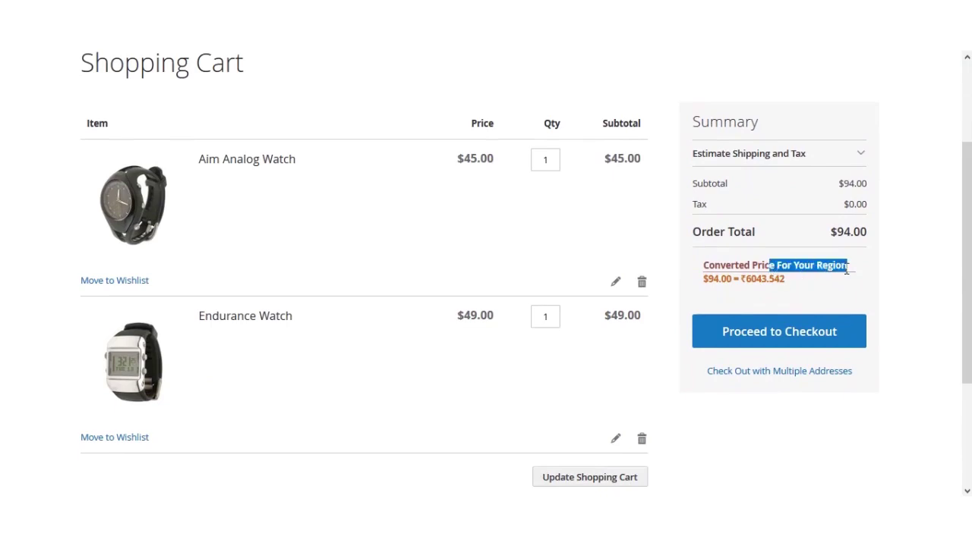
left_click_drag(708, 280, 741, 279)
left_click(717, 287)
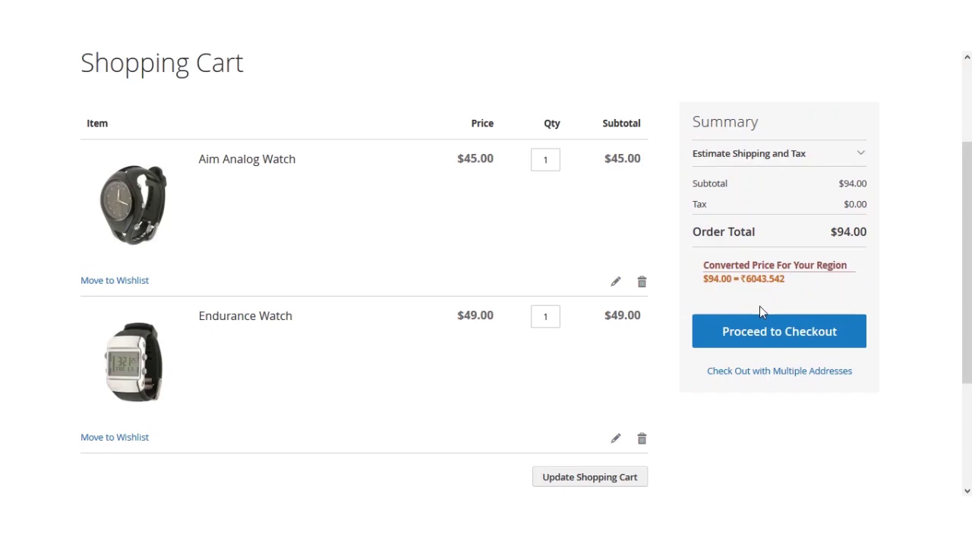
Proceed to checkout, expanding the cart items in the order summary, and select the Fixed Flat Rate shipping method
left_click(787, 337)
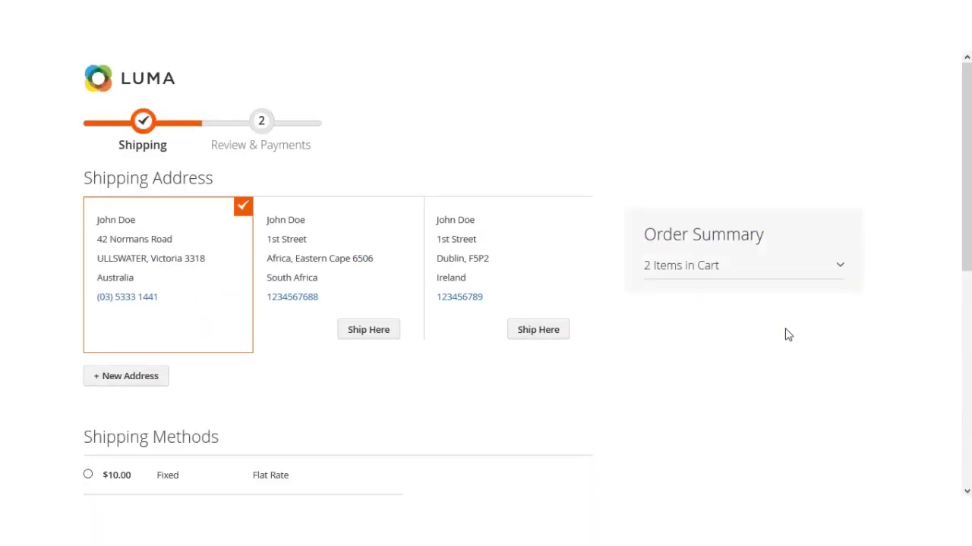
left_click(838, 272)
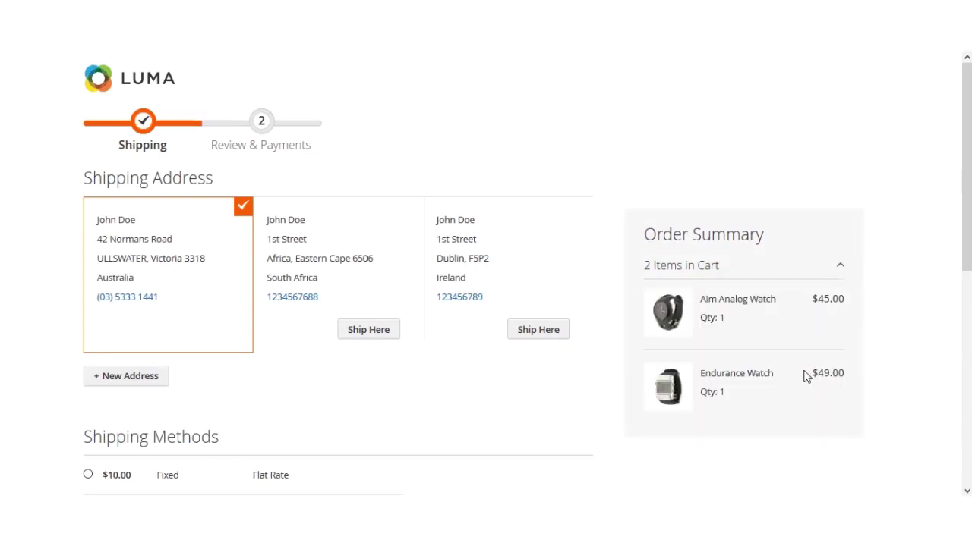
scroll(486, 273, "down", 5)
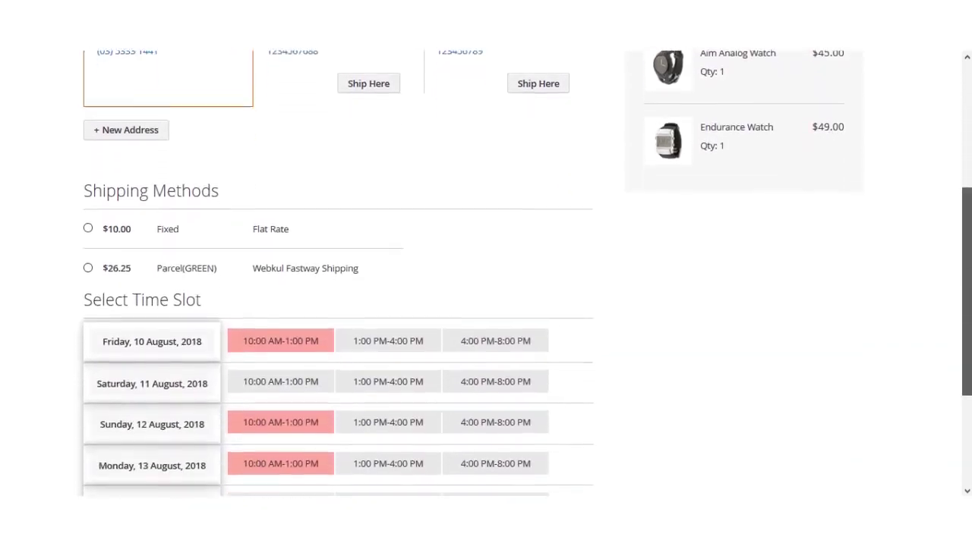
mouse_move(968, 366)
left_mouse_down()
mouse_move(967, 198)
mouse_move(968, 352)
left_mouse_up()
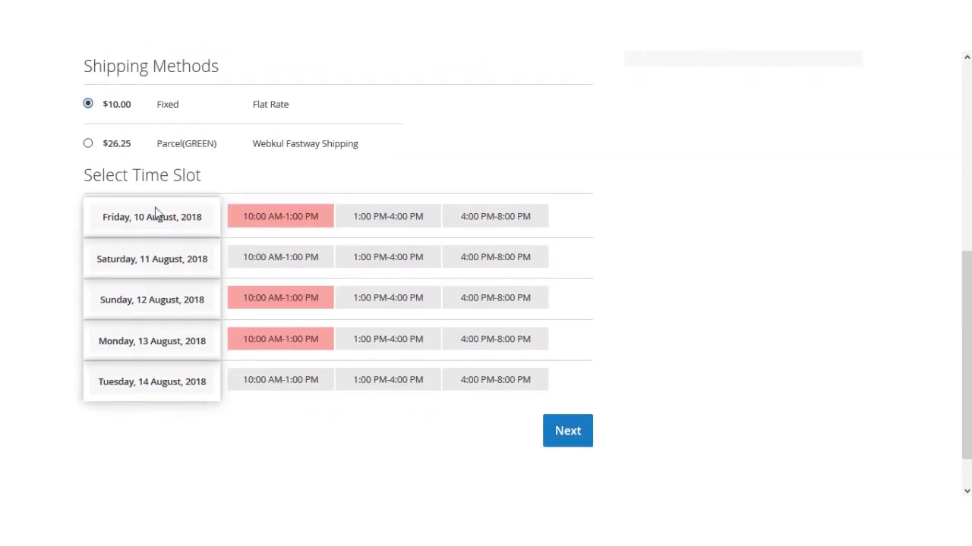
Choose the Sunday, 12 August 2018, 1:00 PM-4:00 PM delivery slot and continue to Review & Payments
left_click(570, 440)
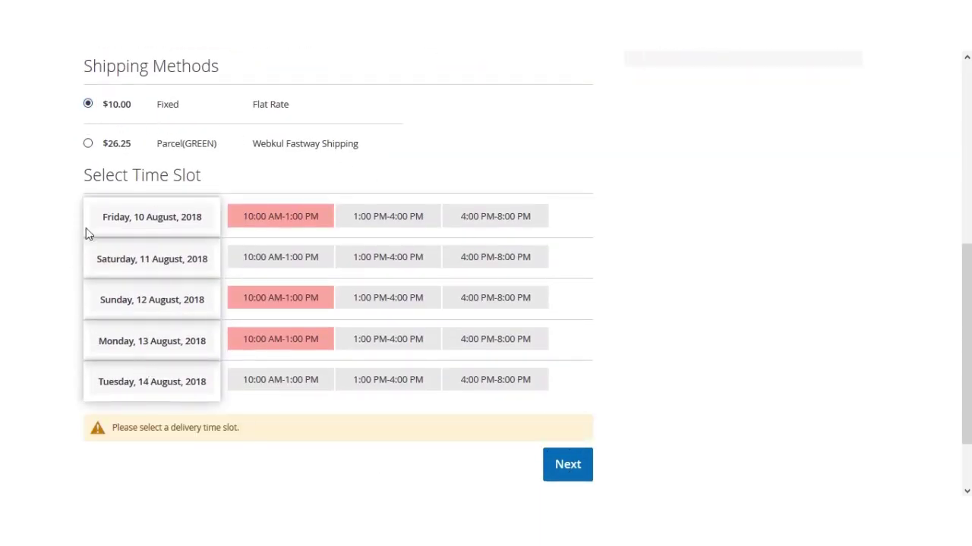
left_click(393, 306)
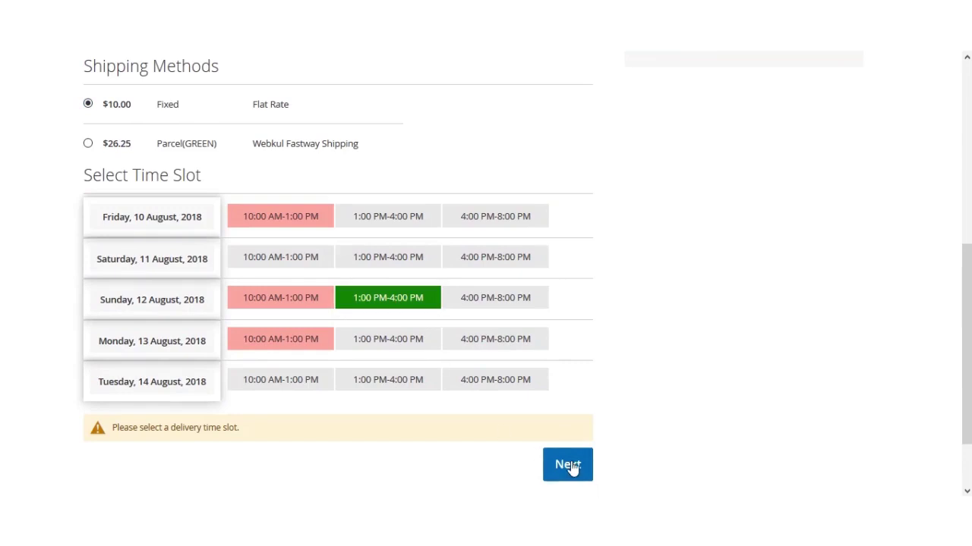
left_click(571, 463)
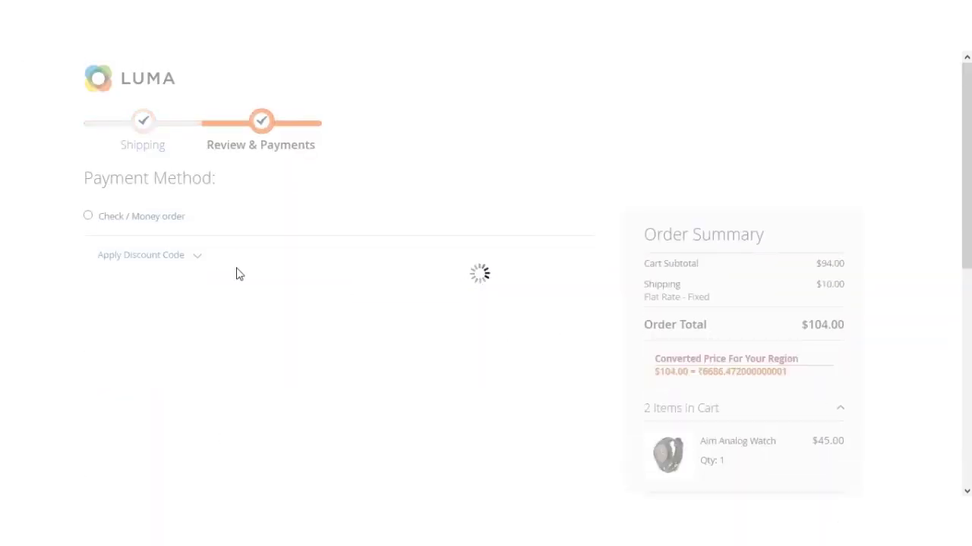
Select Check / Money order as the payment method and review the order total with its converted regional price
left_click(88, 217)
scroll(486, 281, "down", 3)
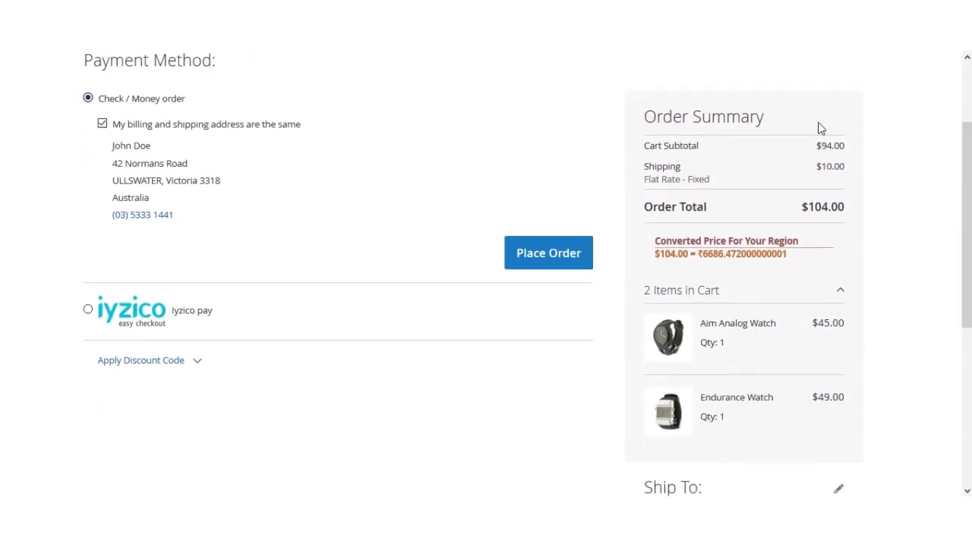
left_click_drag(801, 209, 845, 211)
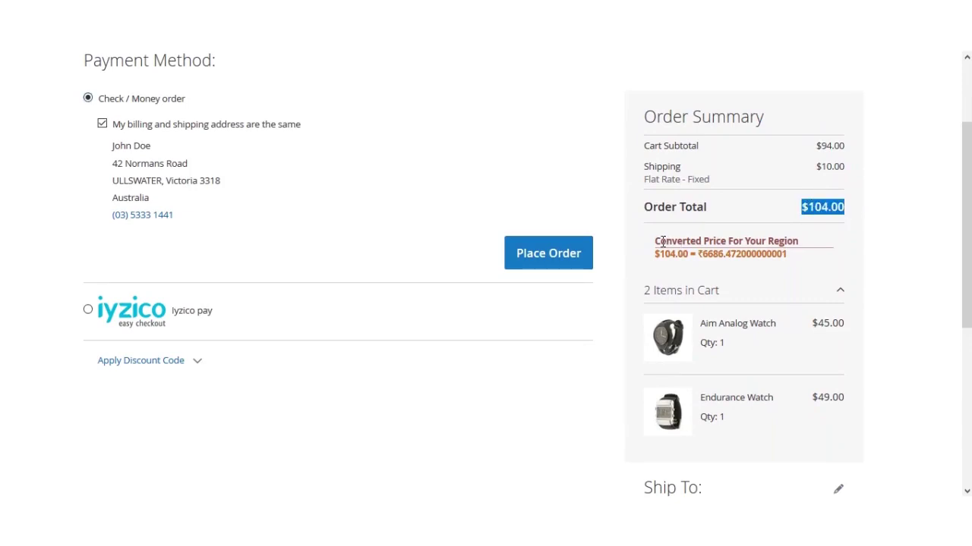
left_click_drag(661, 242, 793, 241)
left_click_drag(704, 256, 738, 259)
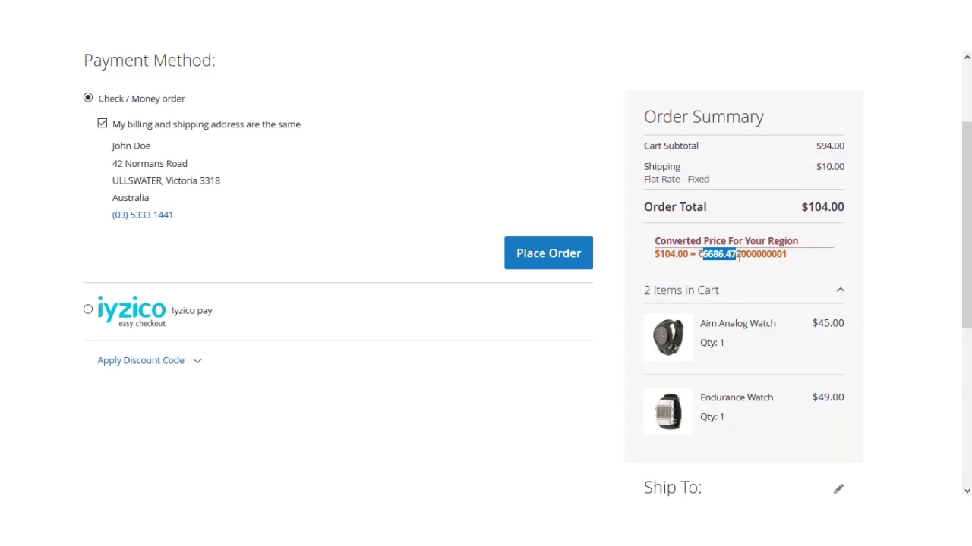
mouse_move(966, 315)
left_mouse_down()
mouse_move(966, 337)
mouse_move(966, 321)
left_mouse_up()
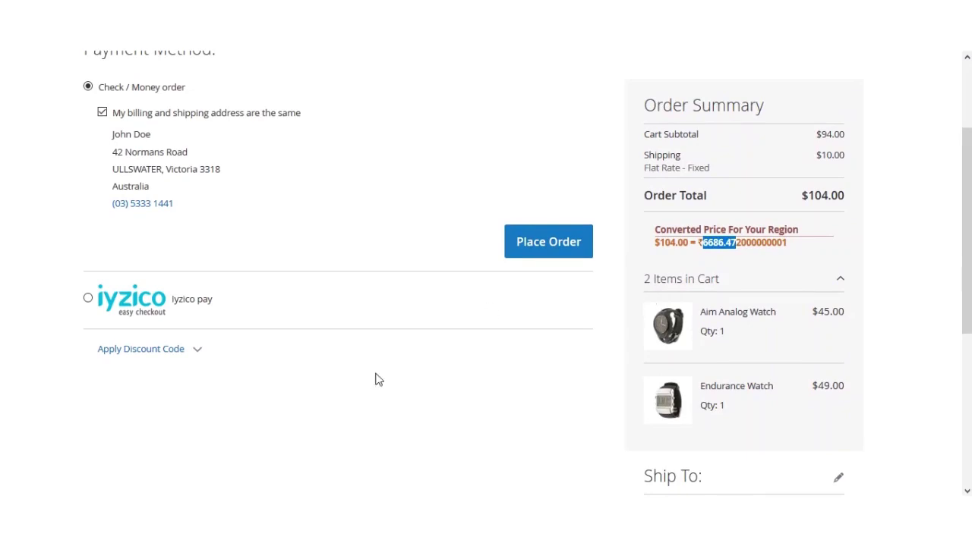
scroll(413, 384, "up", 3)
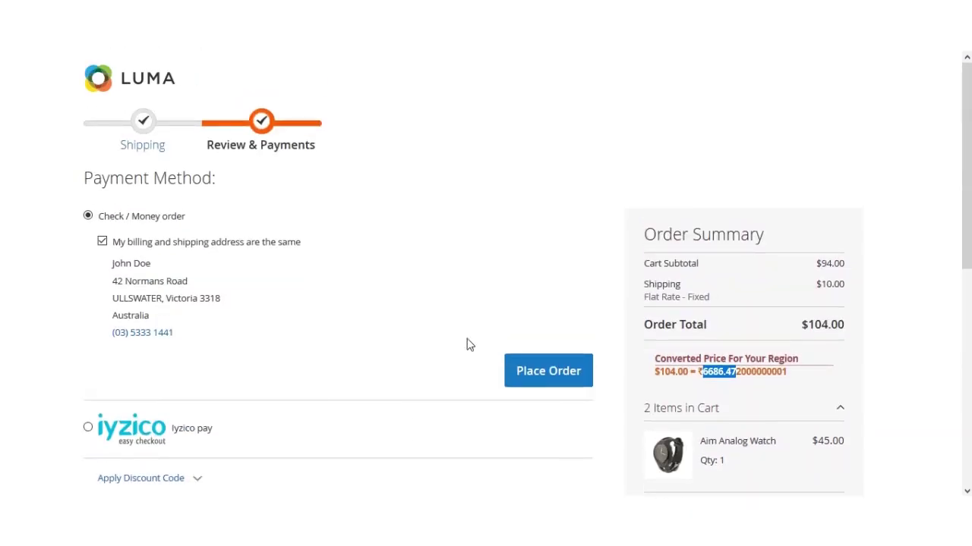
left_click(581, 282)
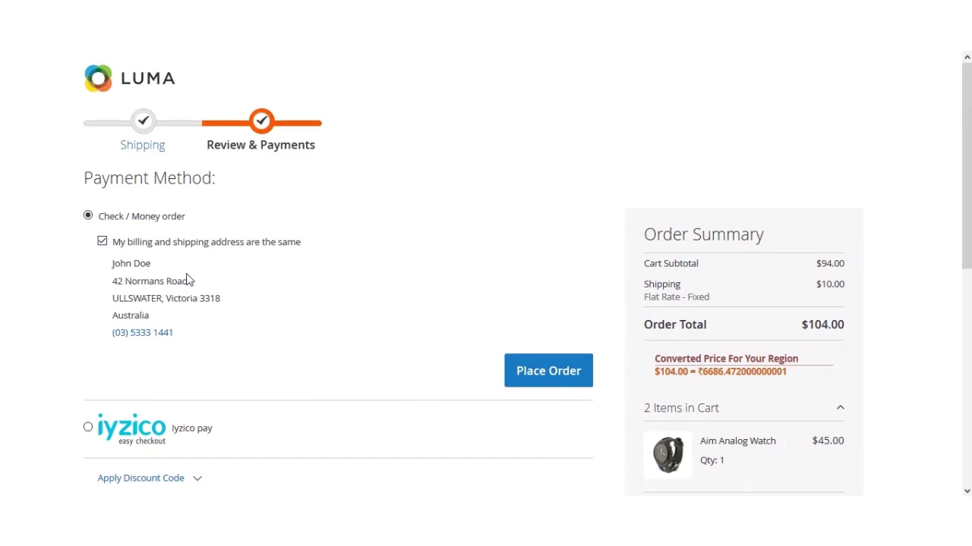
Copy the product name Aim Analog Watch from the order summary
left_click_drag(786, 451, 700, 444)
right_click(718, 440)
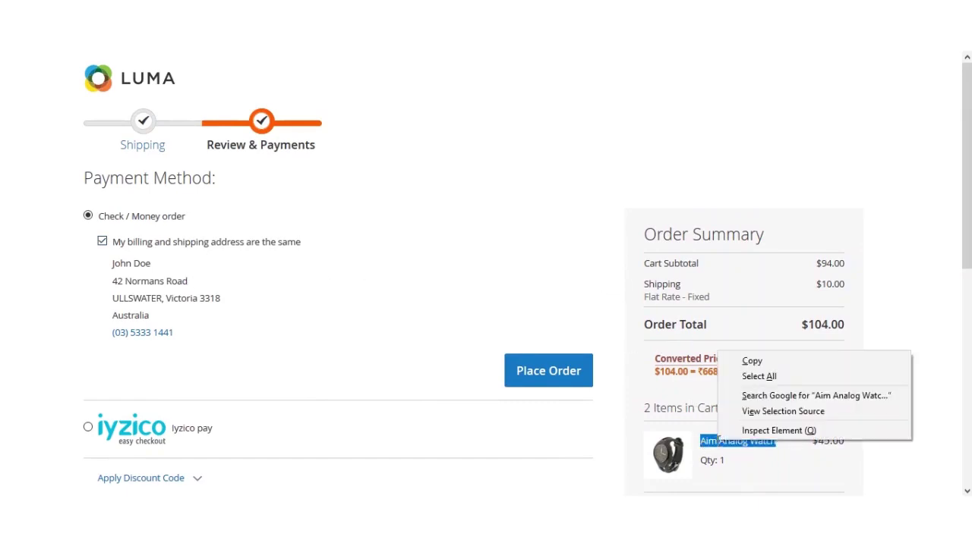
left_click(752, 361)
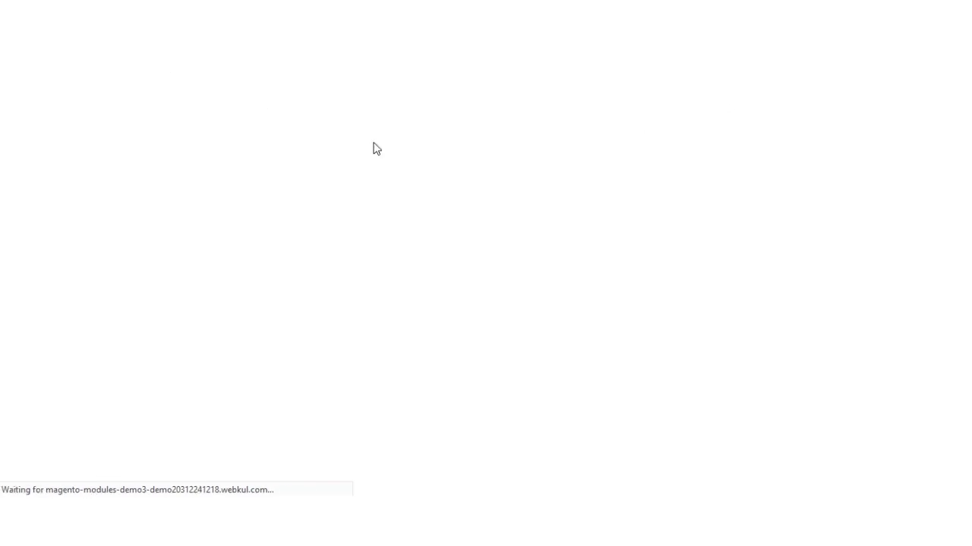
Search the store for Aim Analog Watch from the storefront home page, using the copied product name
right_click(775, 110)
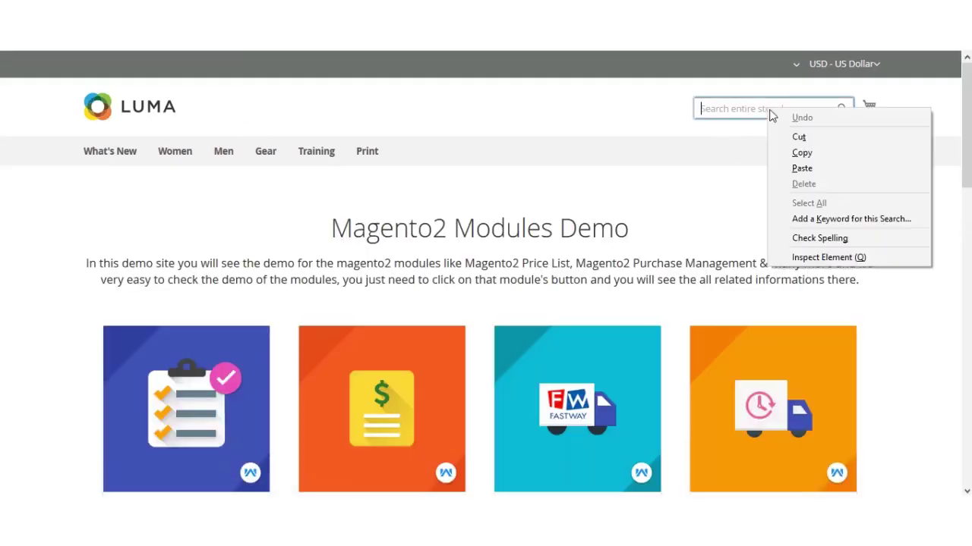
left_click(807, 179)
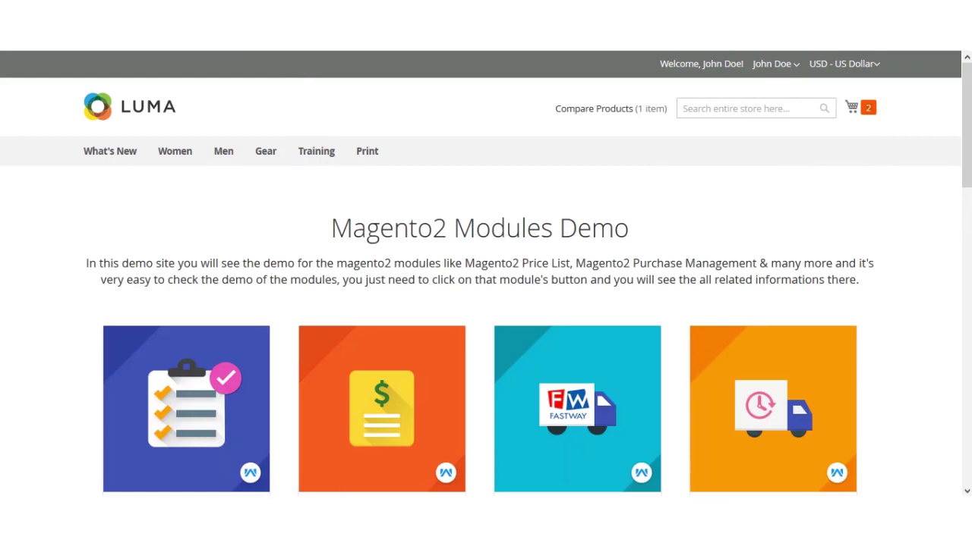
left_click(186, 10)
left_click(776, 110)
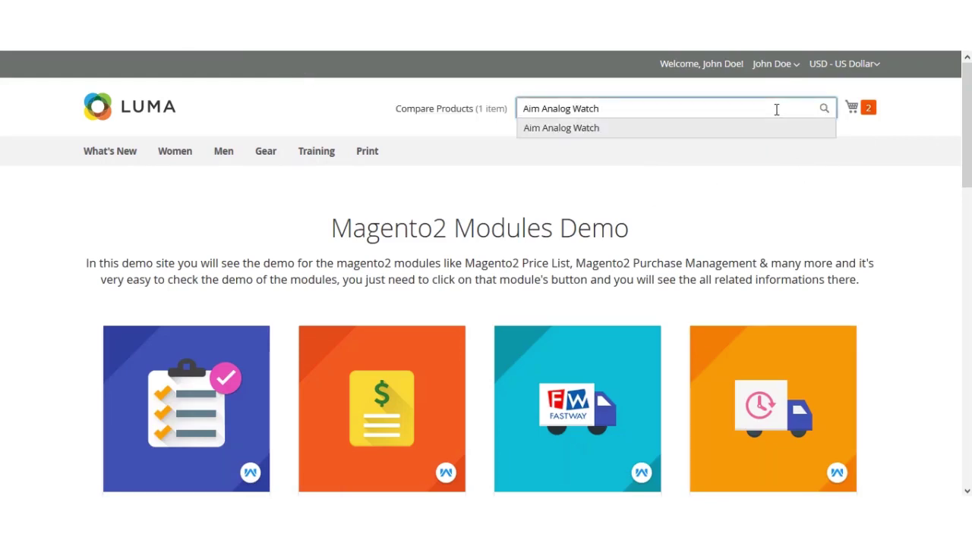
key("Return")
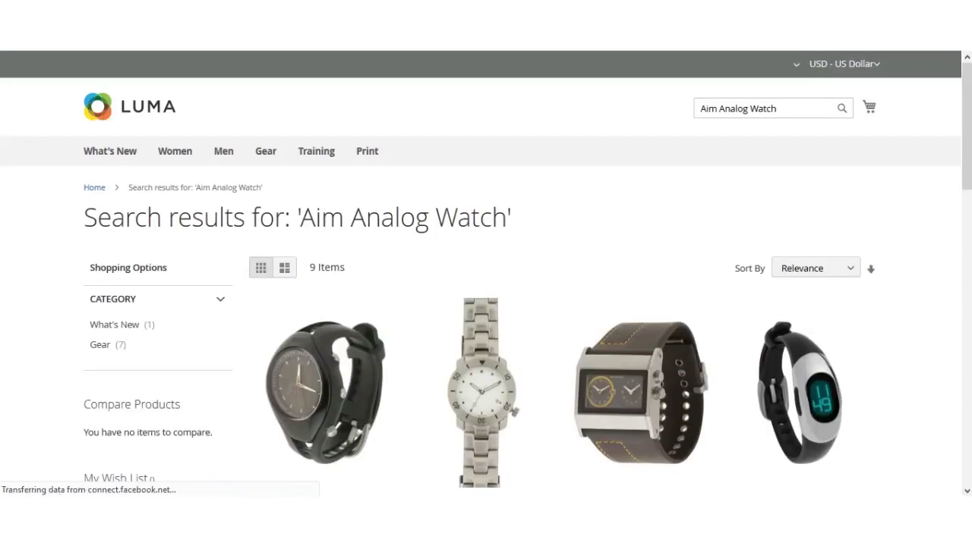
Examine the converted regional prices under the products in the Aim Analog Watch search results
scroll(514, 298, "down", 3)
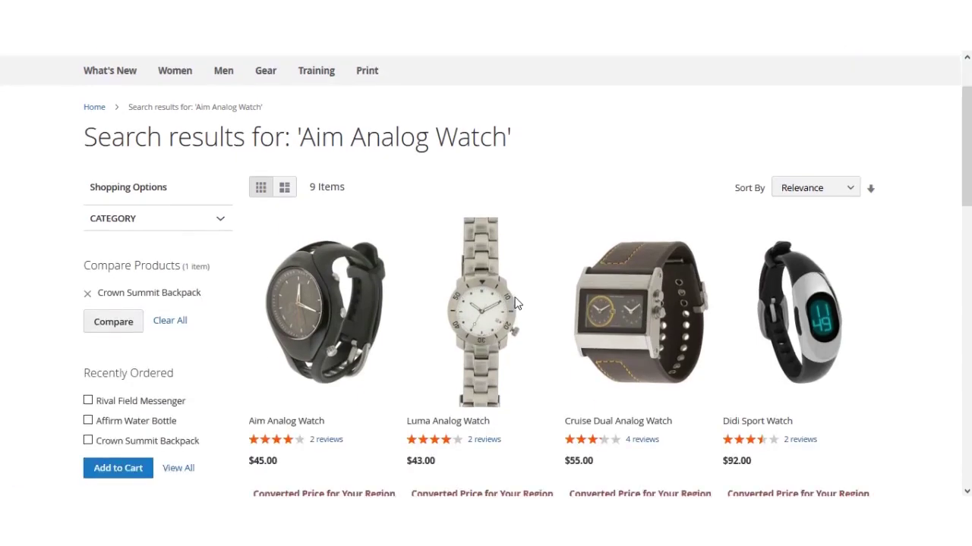
scroll(334, 273, "up", 3)
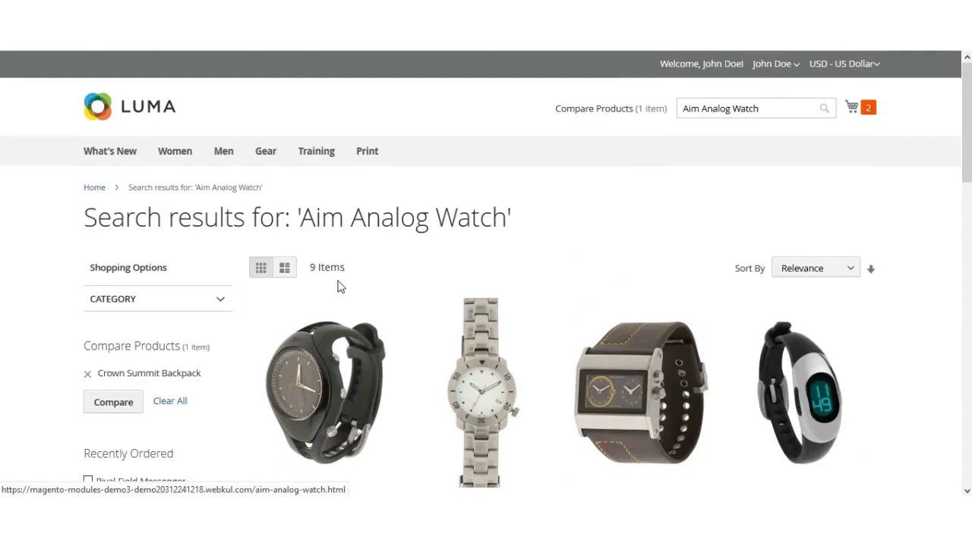
scroll(340, 266, "down", 2)
left_click_drag(82, 72, 490, 74)
scroll(320, 273, "down", 2)
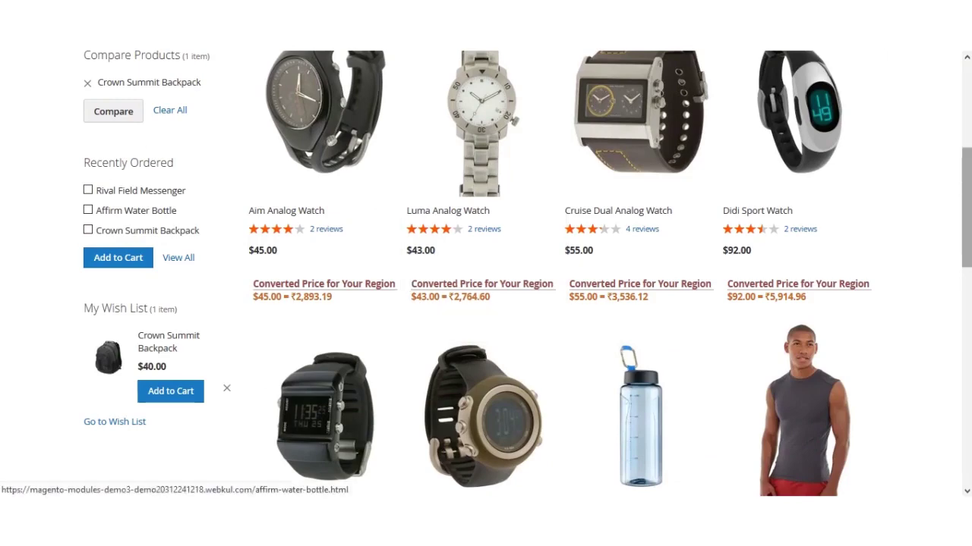
scroll(638, 409, "up", 1)
scroll(838, 110, "up", 3)
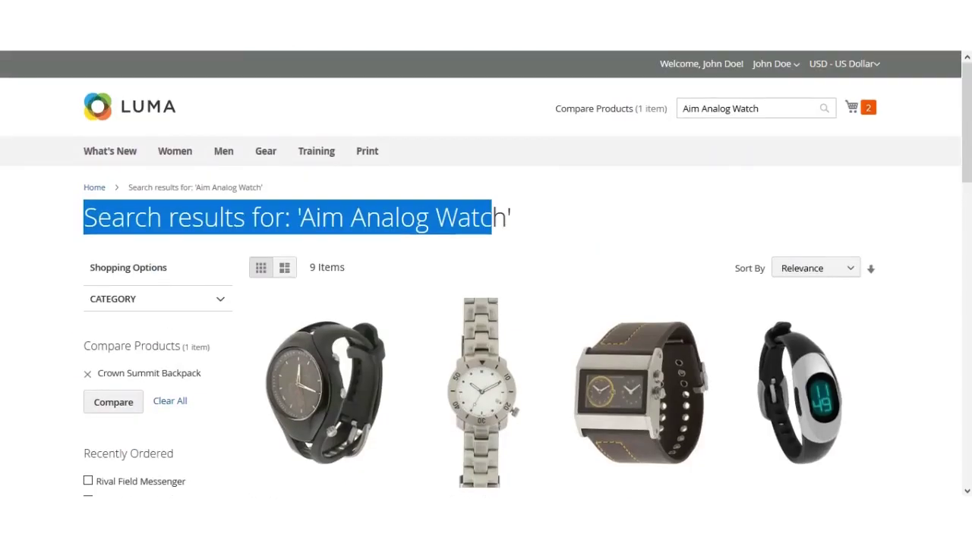
Open My Wish List from the customer account and examine the converted regional price of the Crown Summit Backpack
left_click(797, 66)
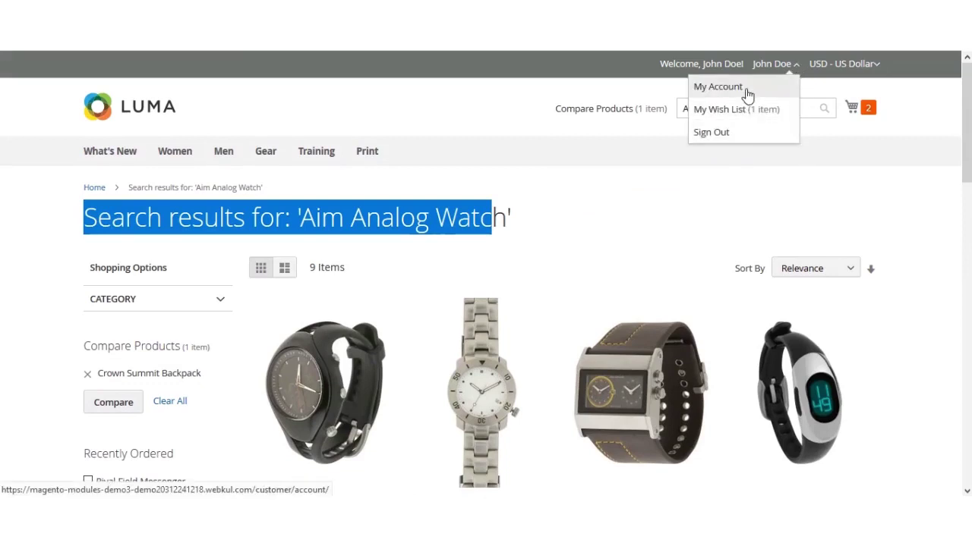
left_click(746, 94)
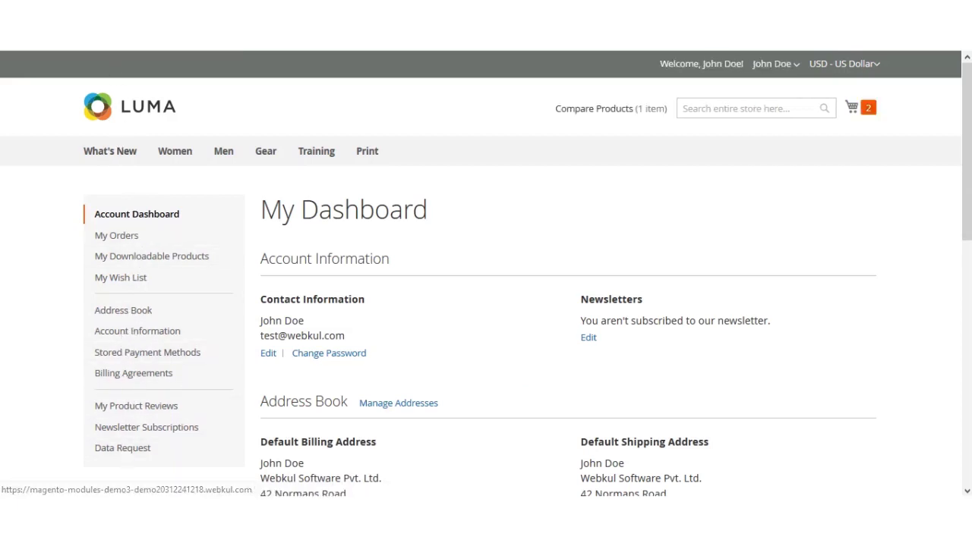
left_click(107, 282)
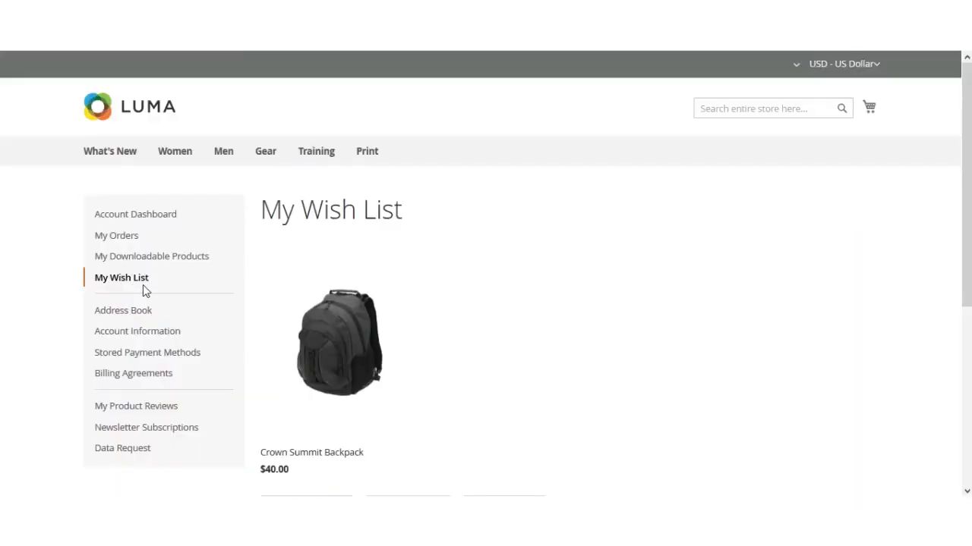
scroll(448, 345, "down", 2)
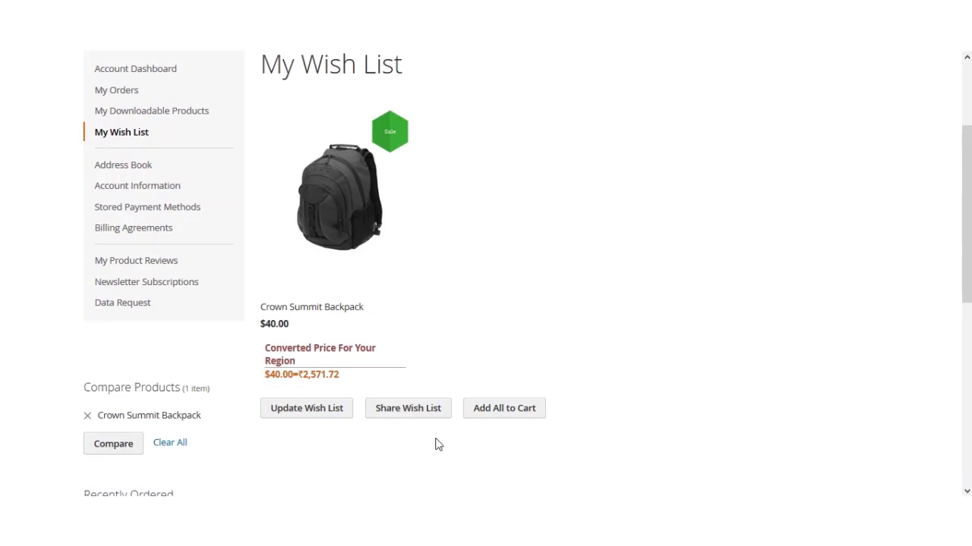
scroll(535, 448, "up", 3)
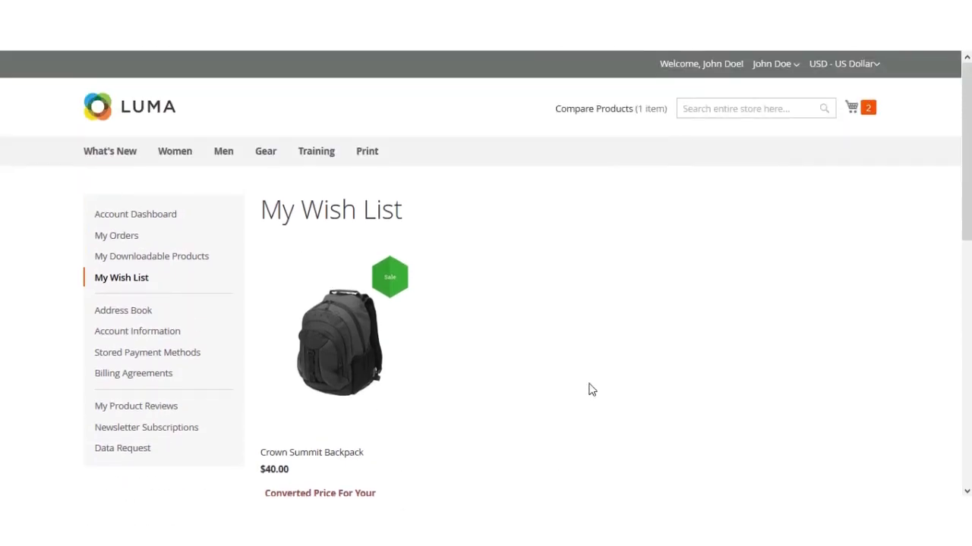
Open the Karmen Yoga Pant from the women's Bottoms > Pants category and add it to the comparison list
right_click(587, 115)
left_click(643, 123)
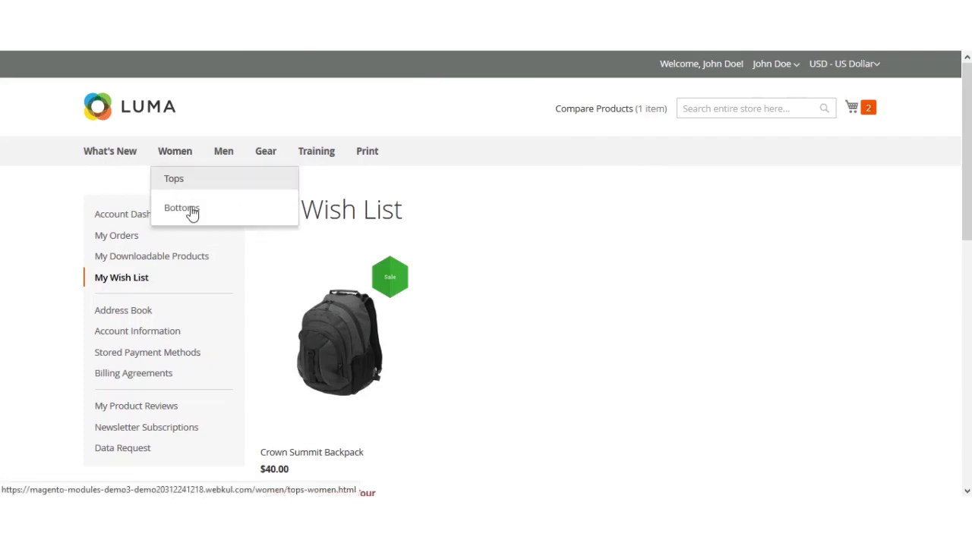
mouse_move(193, 217)
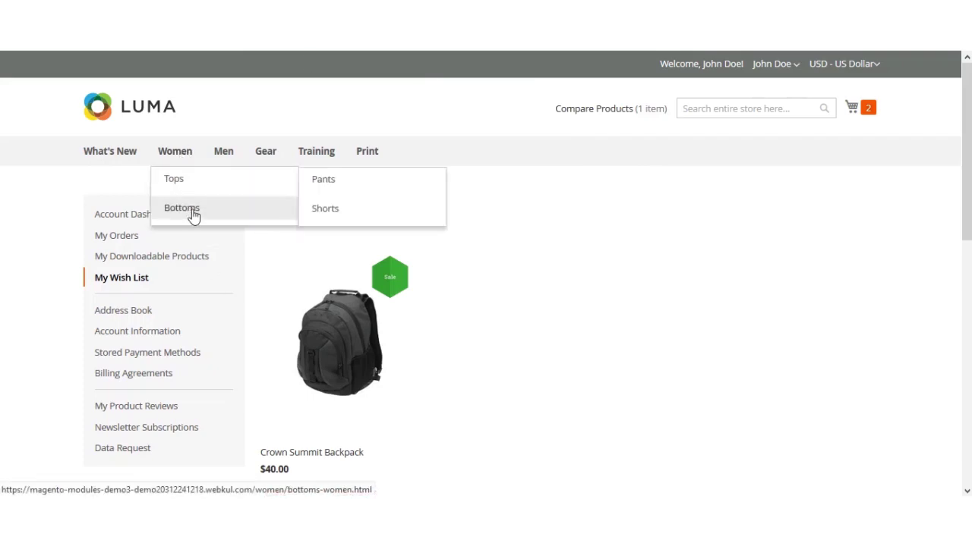
left_click(355, 187)
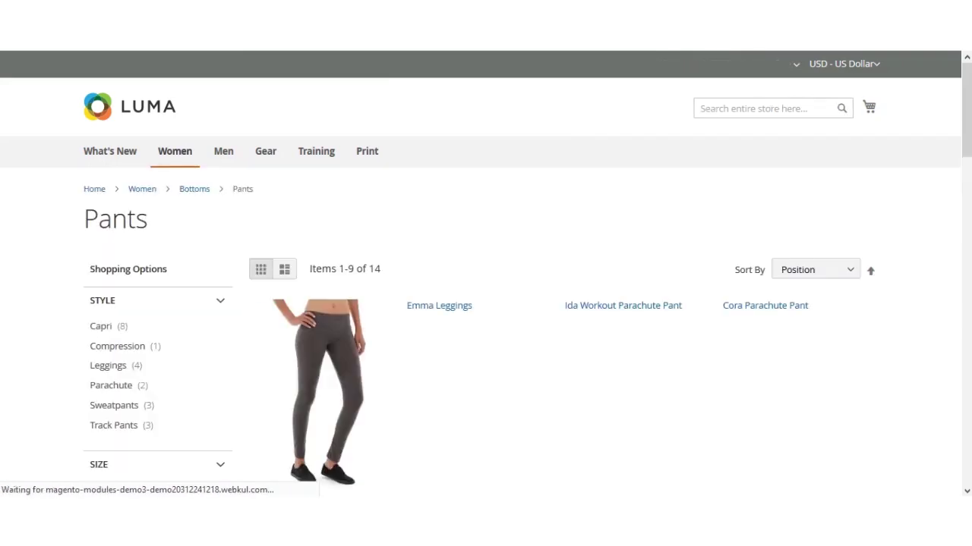
scroll(505, 369, "down", 3)
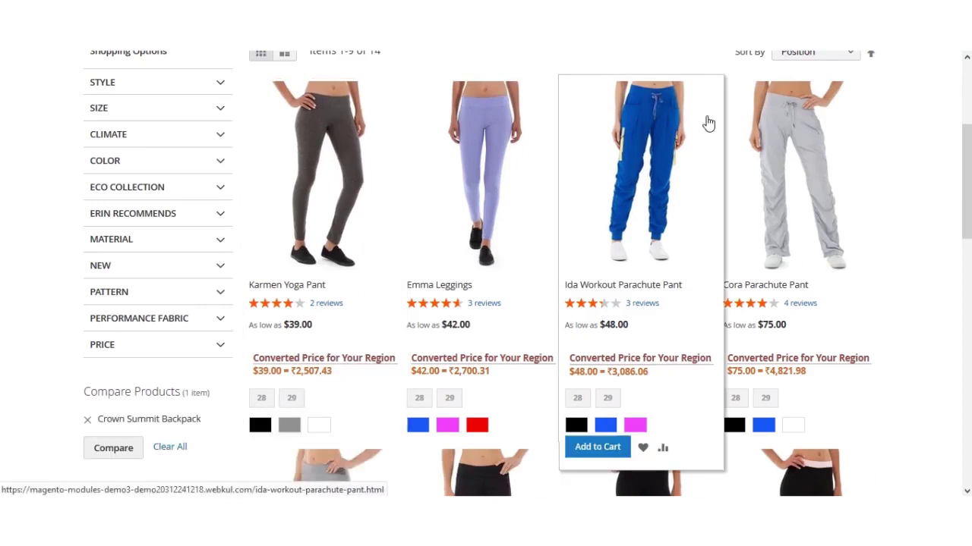
left_click(309, 212)
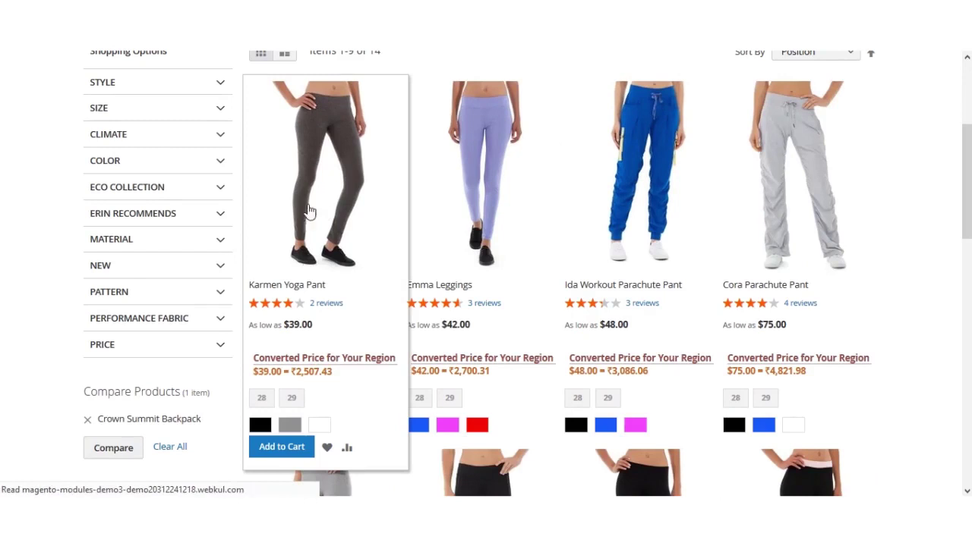
scroll(633, 369, "down", 2)
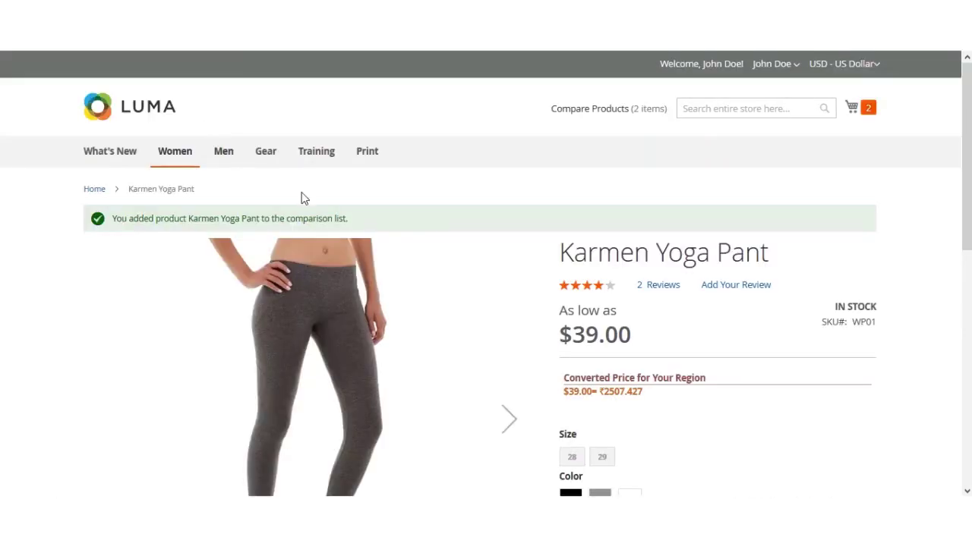
Open the product comparison and examine the converted regional prices of the Crown Summit Backpack and Karmen Yoga Pant
left_click(616, 117)
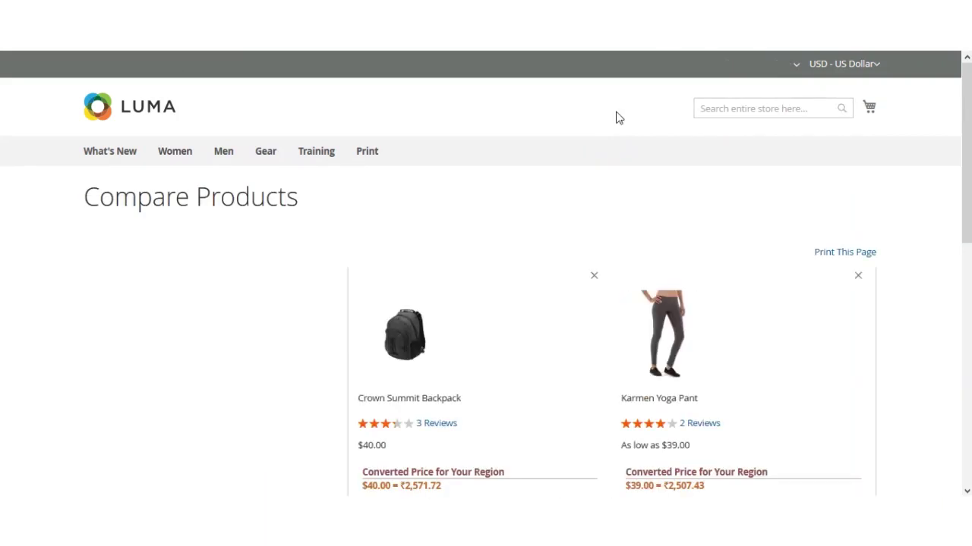
scroll(608, 277, "down", 2)
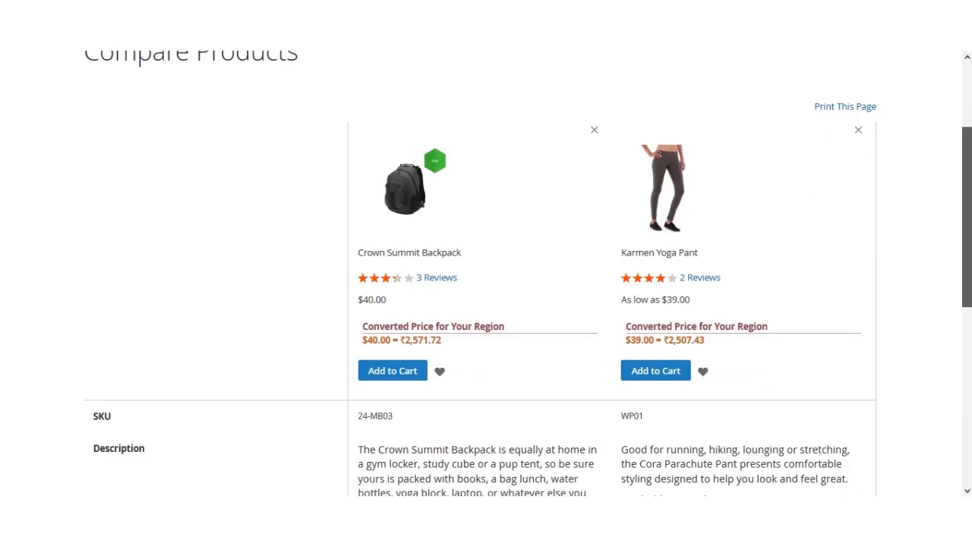
scroll(486, 273, "down", 3)
scroll(913, 235, "up", 2)
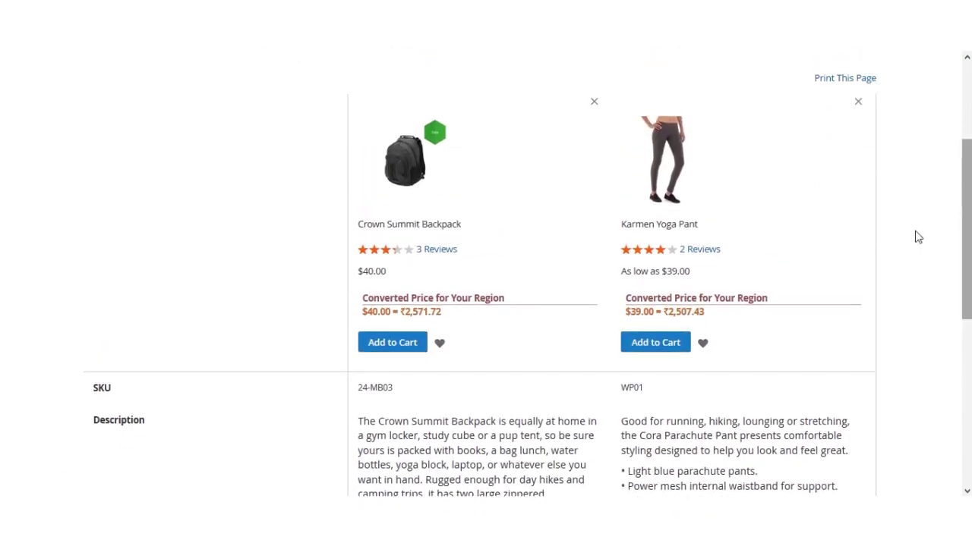
left_click_drag(363, 297, 514, 304)
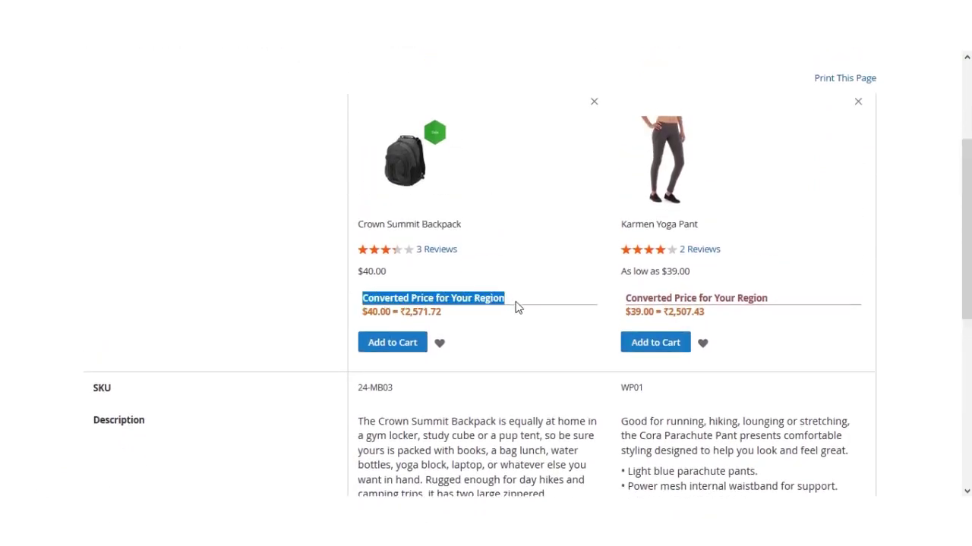
left_click_drag(624, 298, 737, 299)
mouse_move(967, 278)
left_mouse_down()
mouse_move(967, 198)
mouse_move(967, 278)
left_mouse_up()
left_click_drag(967, 241, 967, 270)
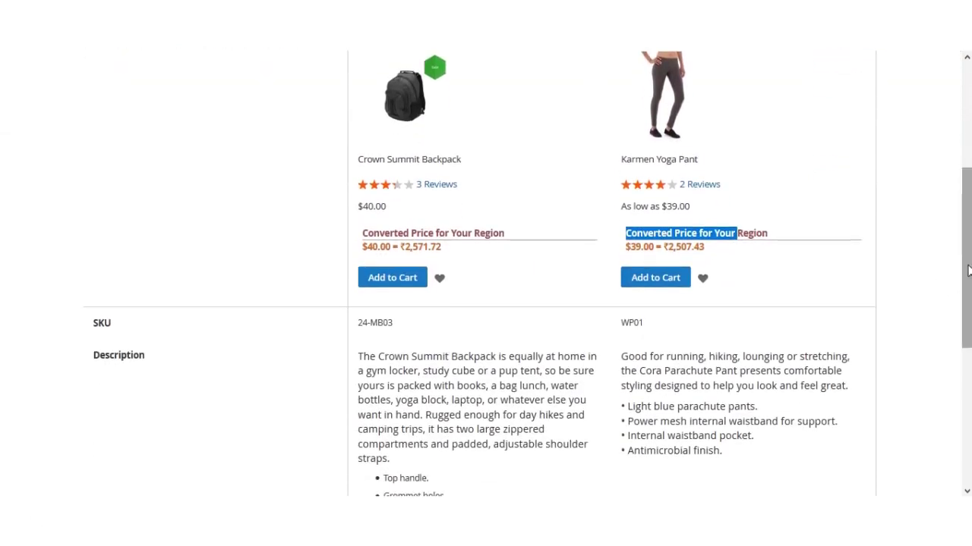